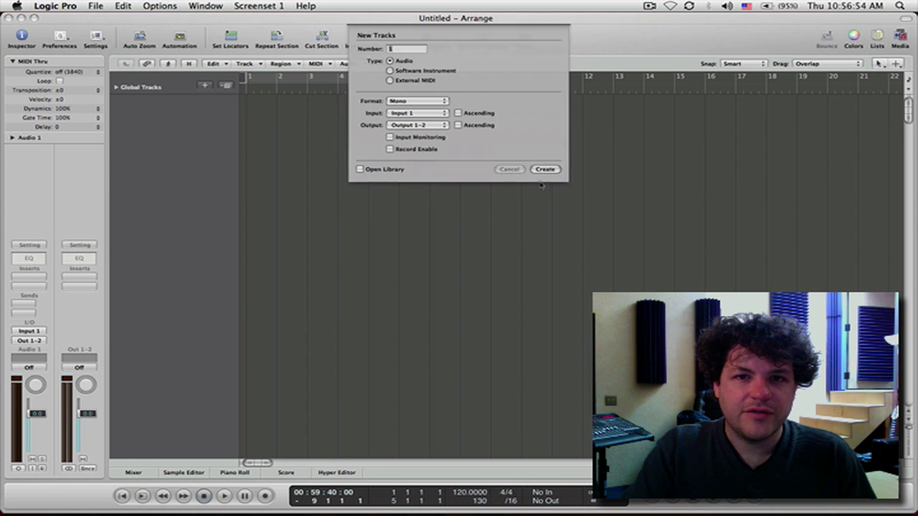
Step: Create one software instrument track in the new project
{"action": "left_click", "coordinate": [391, 71]}
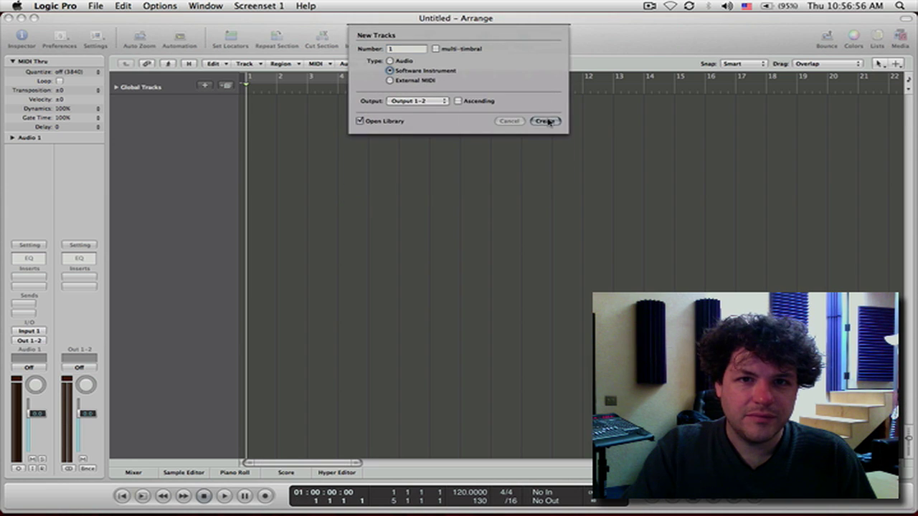
{"action": "key", "text": "Return"}
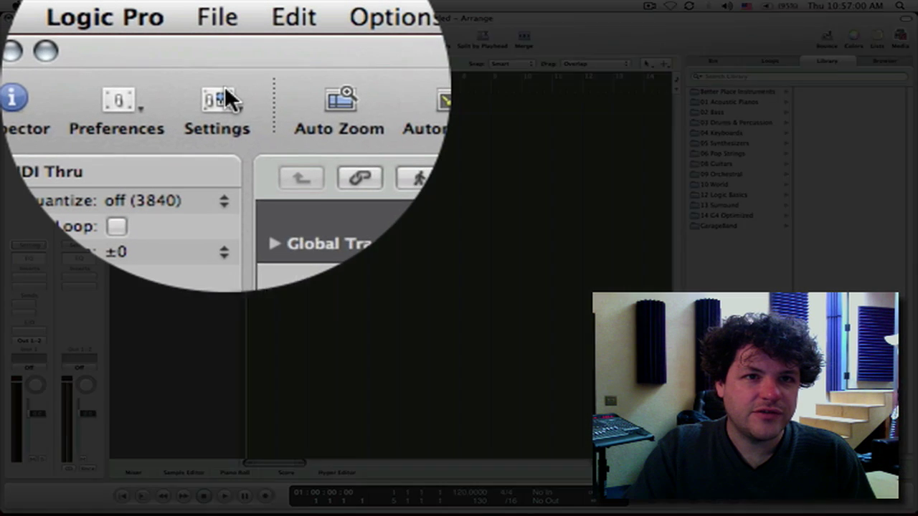
Step: Set the project's synchronization frame rate to 29.97 fps
{"action": "left_click", "coordinate": [98, 44]}
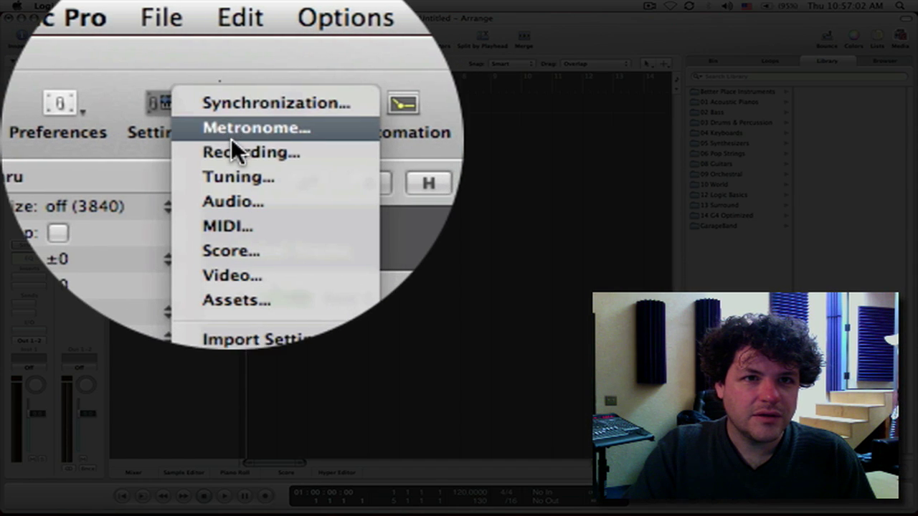
{"action": "left_click", "coordinate": [231, 107]}
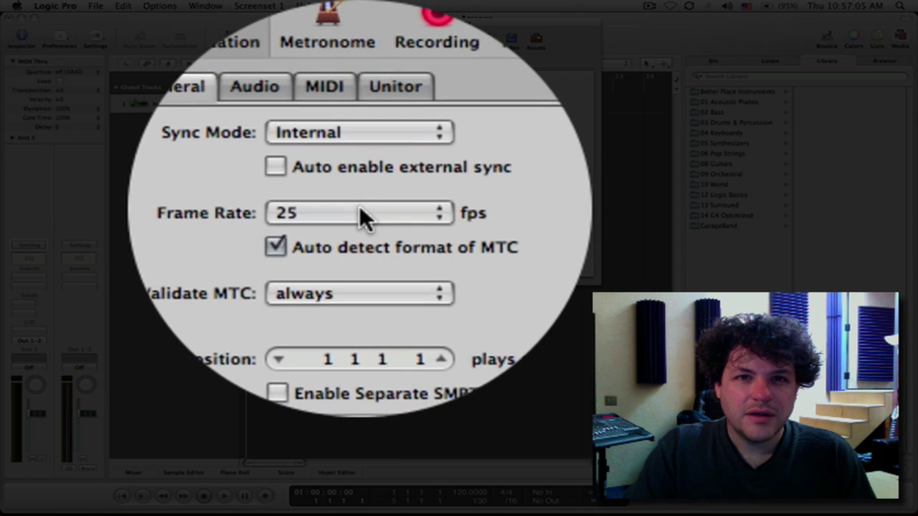
{"action": "left_click", "coordinate": [361, 216]}
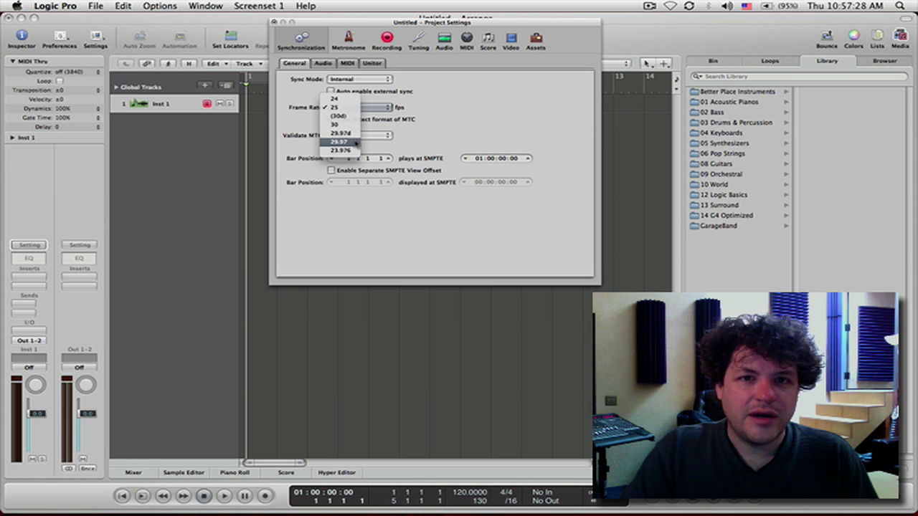
{"action": "left_click", "coordinate": [355, 143]}
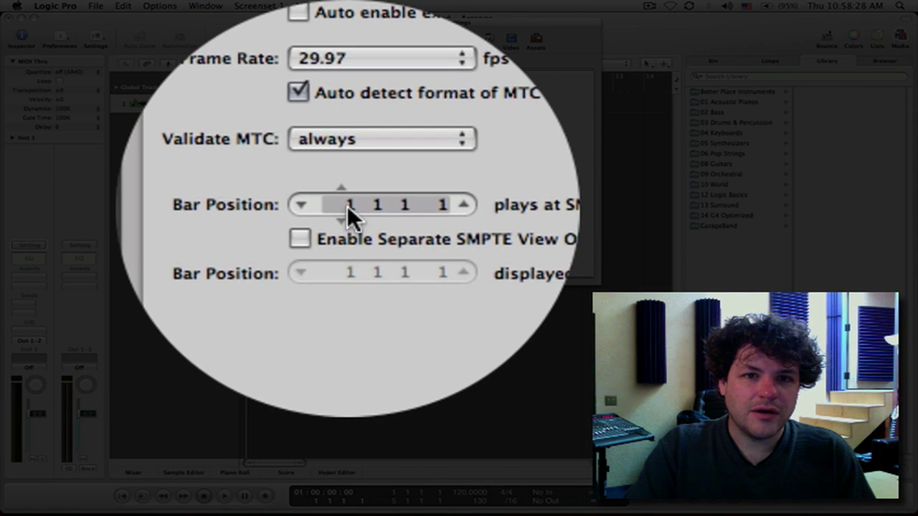
Step: Set bar position 5 1 1 1 to play at SMPTE 01:00:00:00 and close the project settings
{"action": "mouse_move", "coordinate": [344, 206]}
{"action": "left_mouse_down"}
{"action": "mouse_move", "coordinate": [344, 176]}
{"action": "mouse_move", "coordinate": [345, 191]}
{"action": "left_mouse_up"}
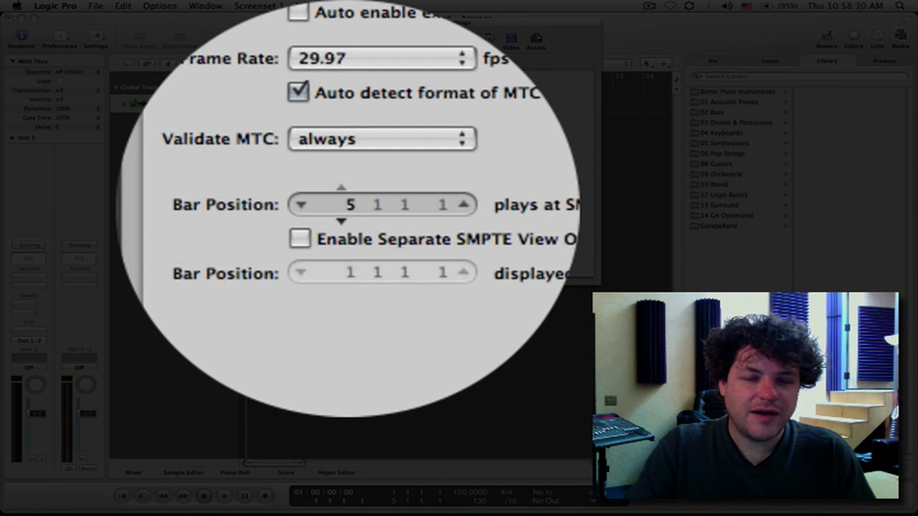
{"action": "double_click", "coordinate": [487, 205]}
{"action": "double_click", "coordinate": [503, 205]}
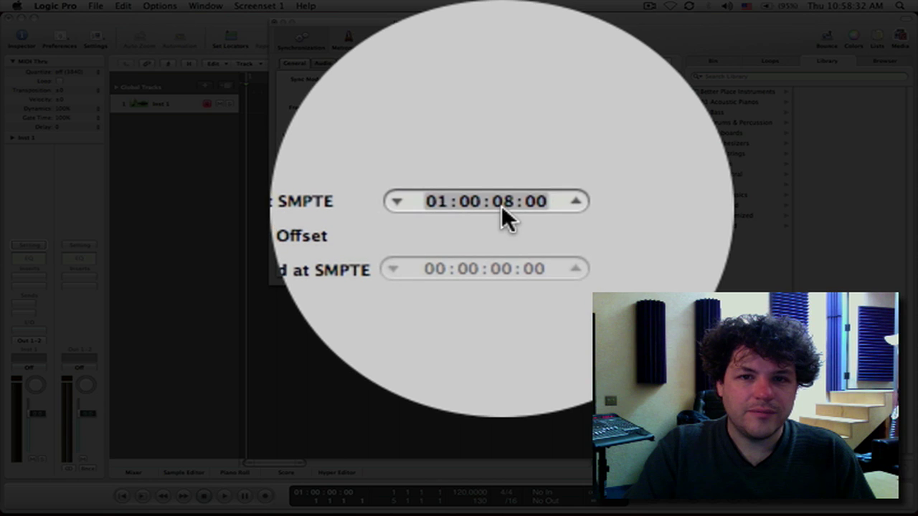
{"action": "left_click_drag", "start_coordinate": [502, 205], "coordinate": [522, 205]}
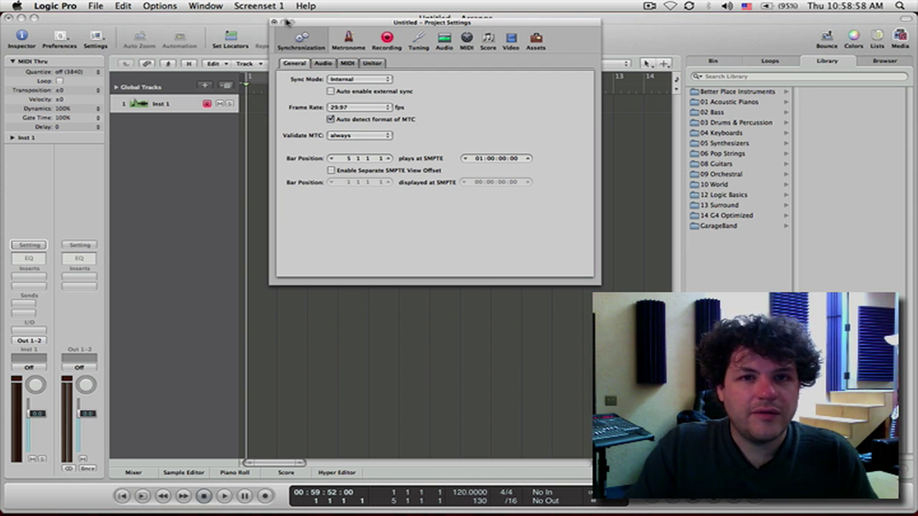
{"action": "left_click", "coordinate": [274, 23]}
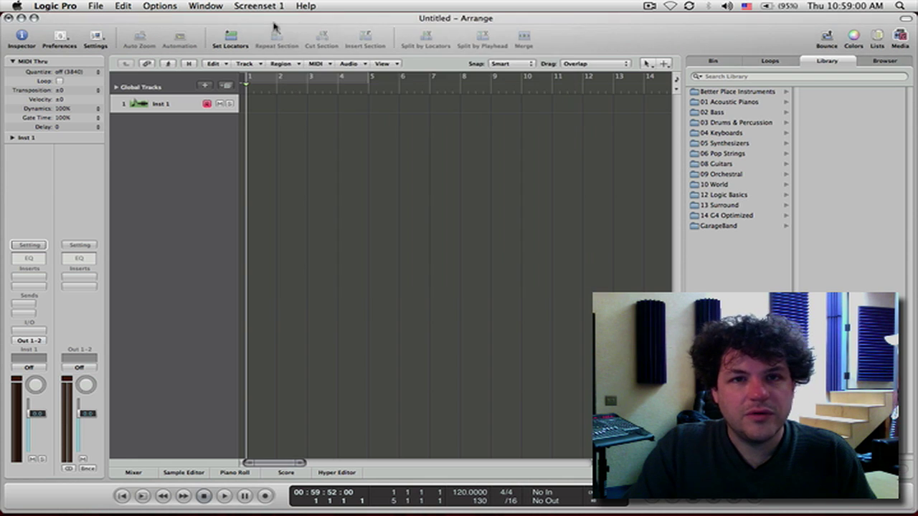
Step: Open the movie Accessible_jpeg.mov from the Desktop and reposition its window over the Arrange area
{"action": "left_click", "coordinate": [159, 5]}
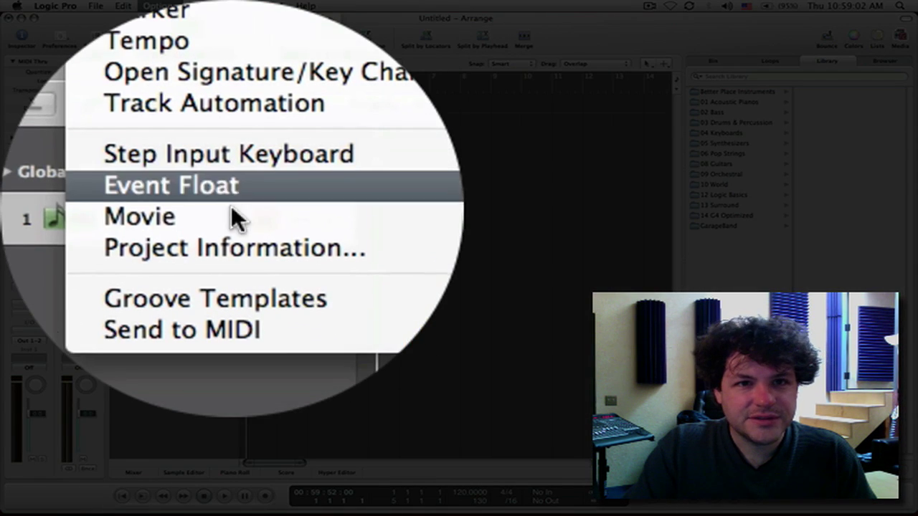
{"action": "mouse_move", "coordinate": [188, 98]}
{"action": "left_click", "coordinate": [375, 205]}
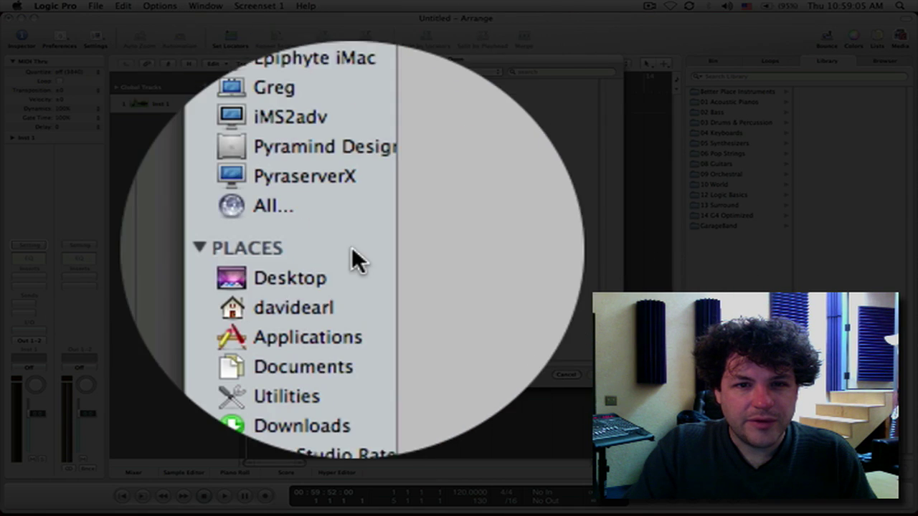
{"action": "left_click", "coordinate": [344, 263]}
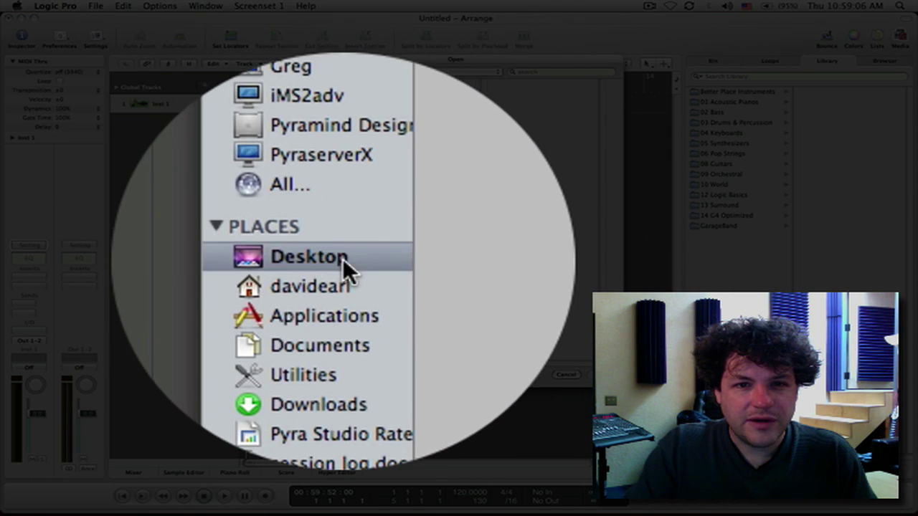
{"action": "left_click", "coordinate": [434, 205]}
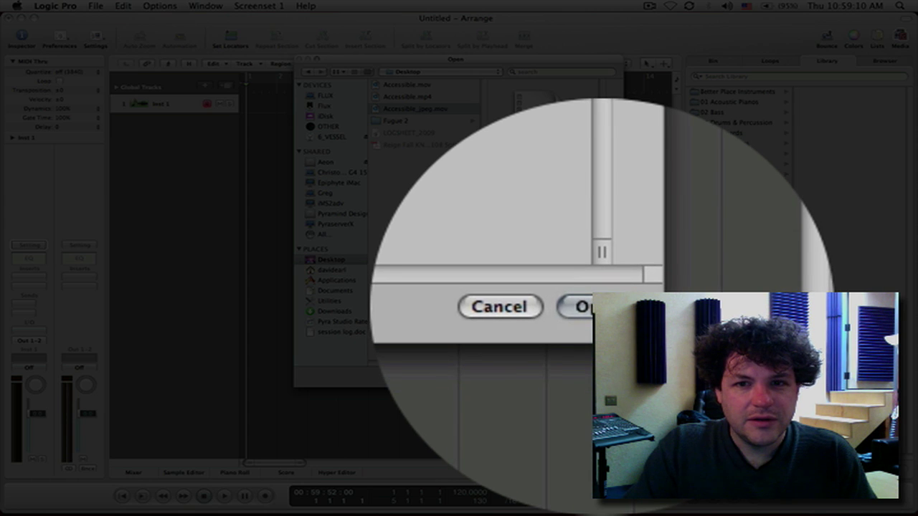
{"action": "left_click", "coordinate": [600, 307]}
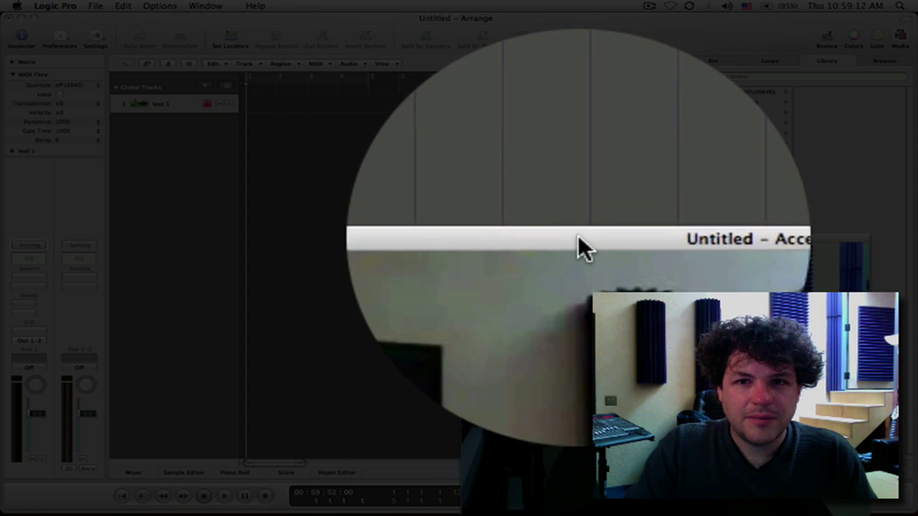
{"action": "left_click_drag", "start_coordinate": [579, 242], "coordinate": [427, 205]}
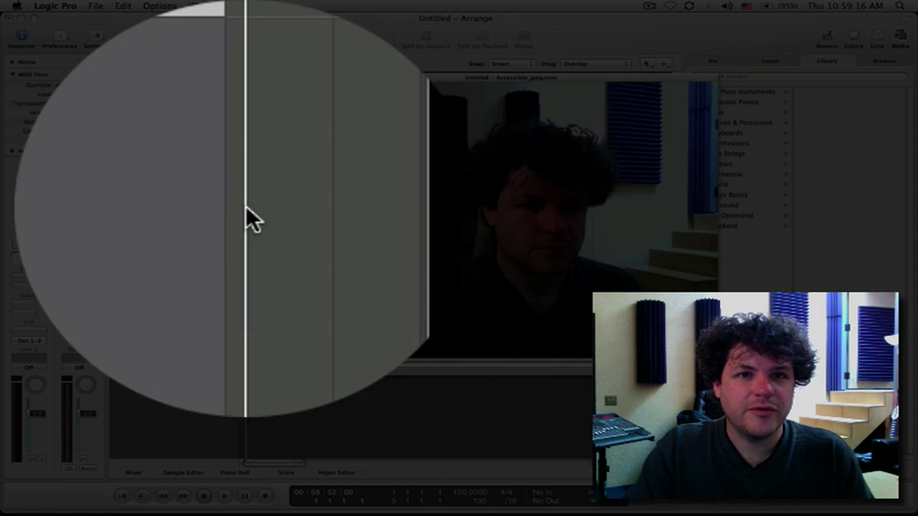
Step: Create one mono audio track using Input 1 and Output 1-2
{"action": "left_click", "coordinate": [231, 205]}
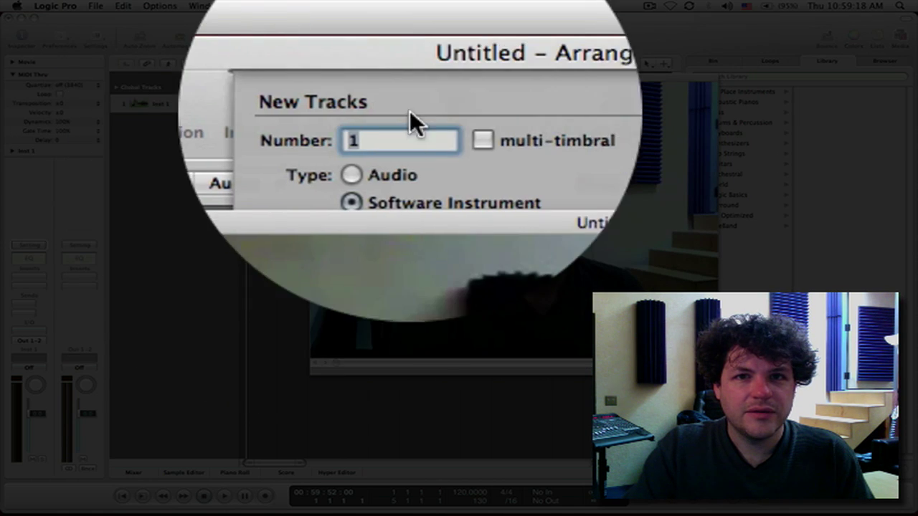
{"action": "left_click", "coordinate": [392, 177]}
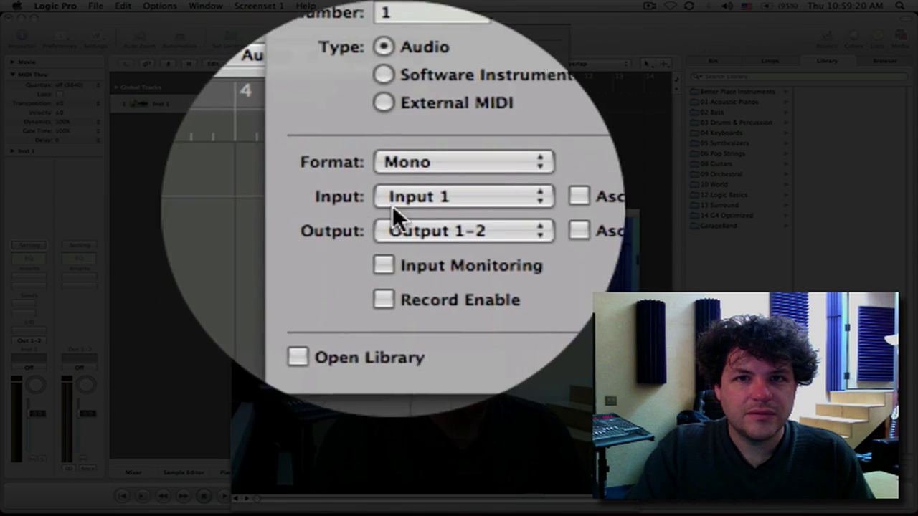
{"action": "left_click", "coordinate": [411, 112]}
{"action": "left_click", "coordinate": [408, 102]}
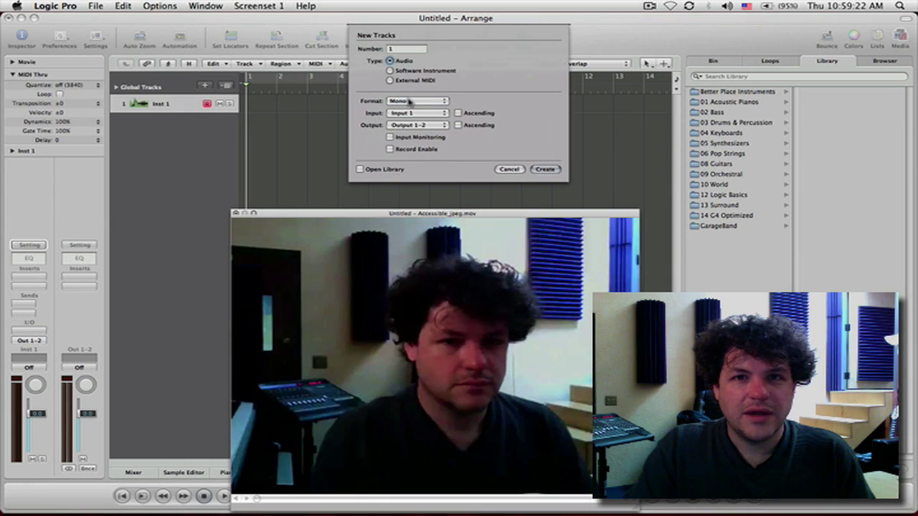
{"action": "left_click", "coordinate": [544, 170]}
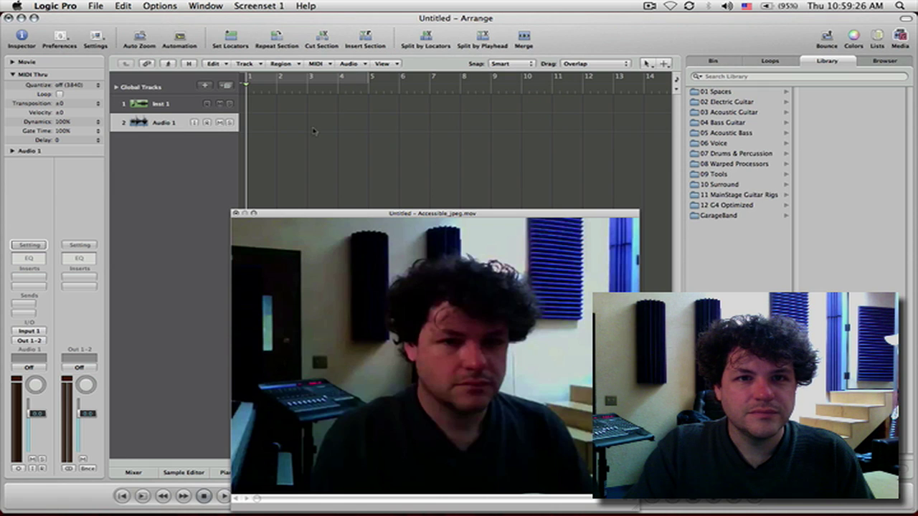
{"action": "left_click", "coordinate": [159, 6]}
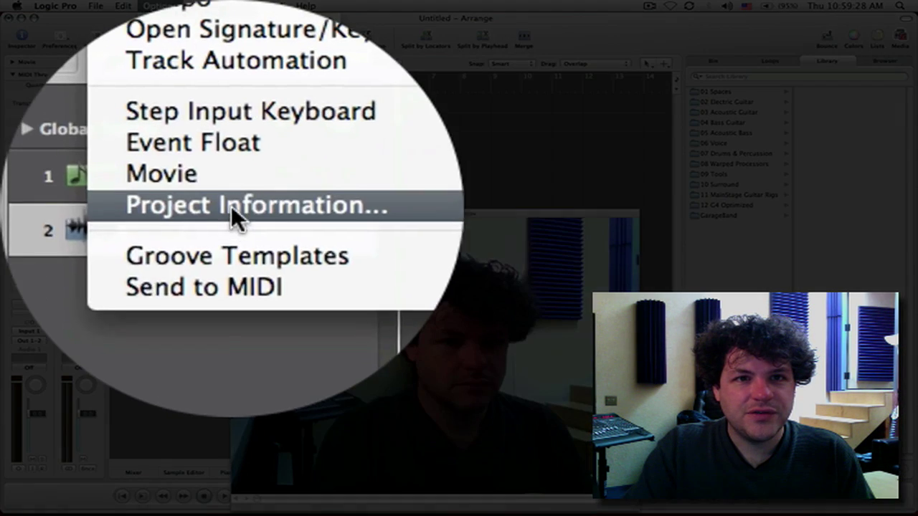
{"action": "mouse_move", "coordinate": [163, 102]}
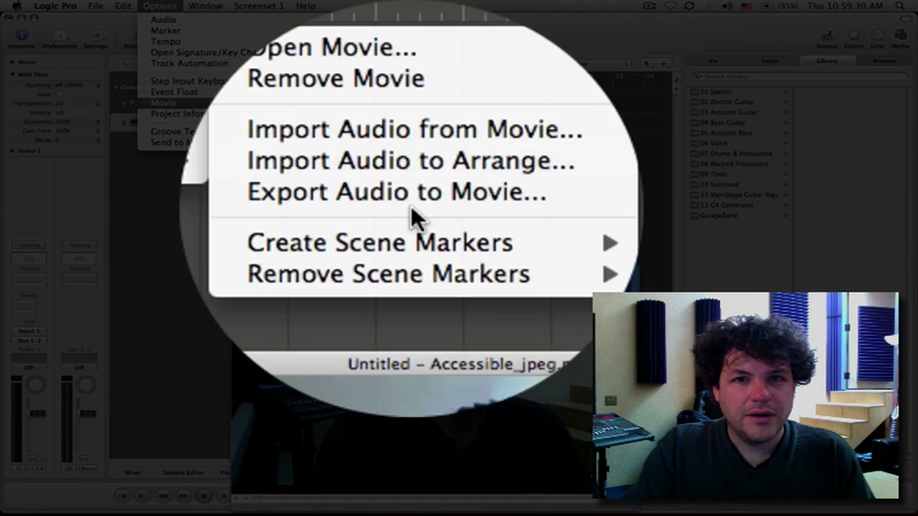
{"action": "left_click", "coordinate": [413, 205]}
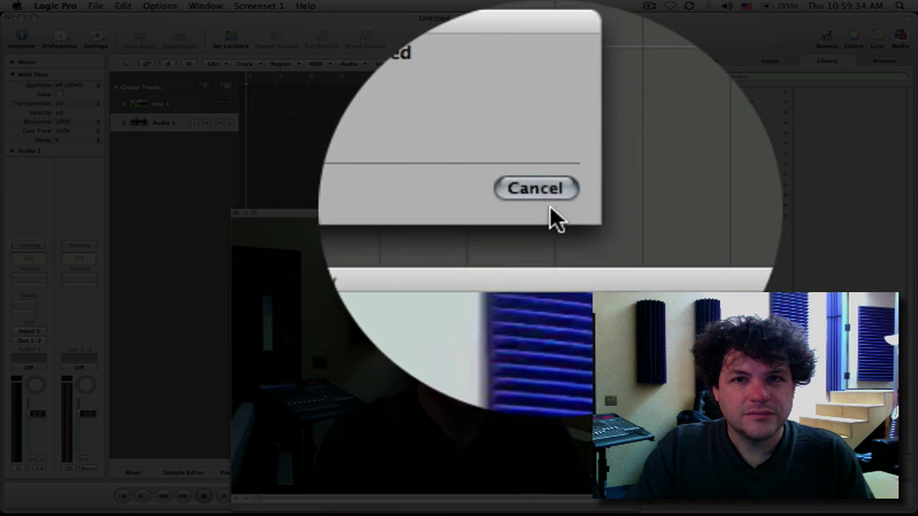
{"action": "left_click", "coordinate": [545, 205]}
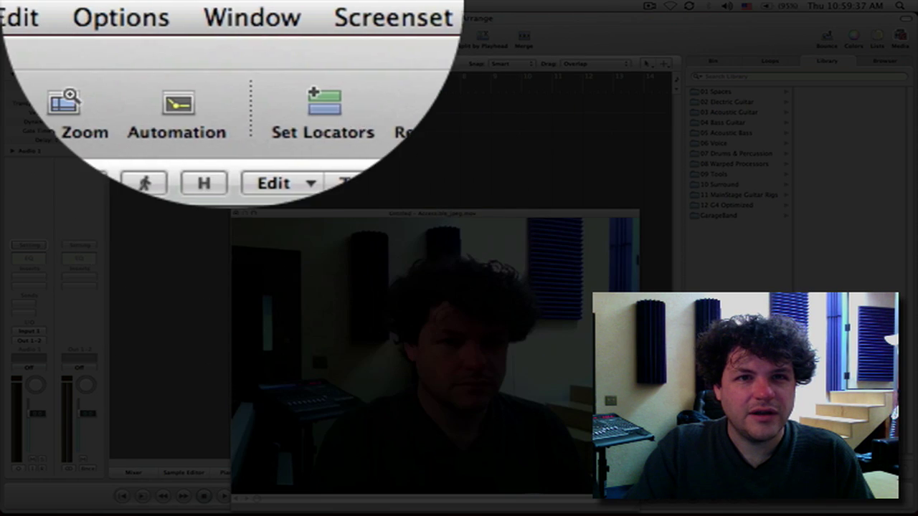
Step: Import the movie's audio into the Arrange area and play the project from bar 5
{"action": "left_click", "coordinate": [159, 6]}
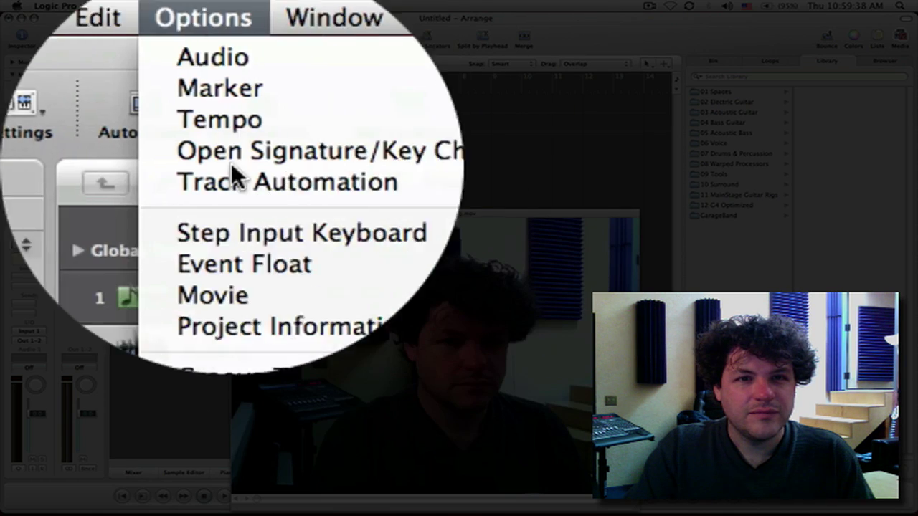
{"action": "mouse_move", "coordinate": [179, 102]}
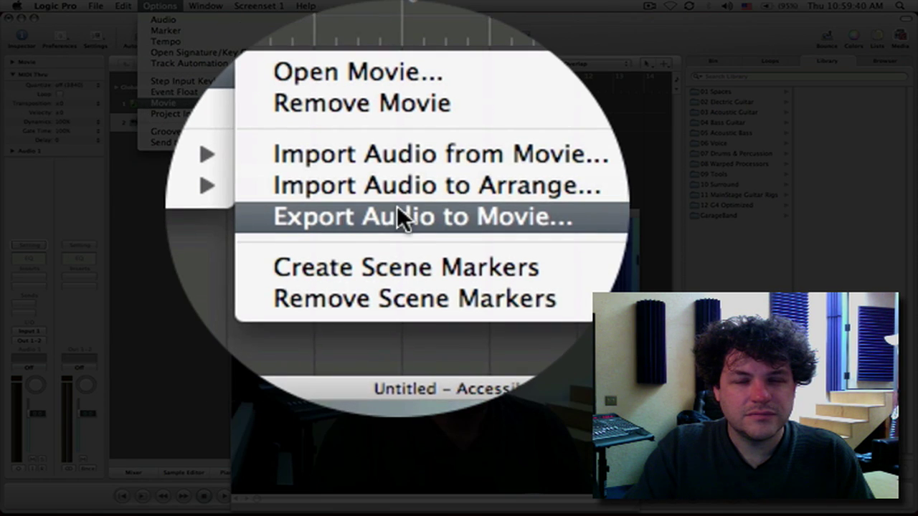
{"action": "left_click", "coordinate": [398, 186]}
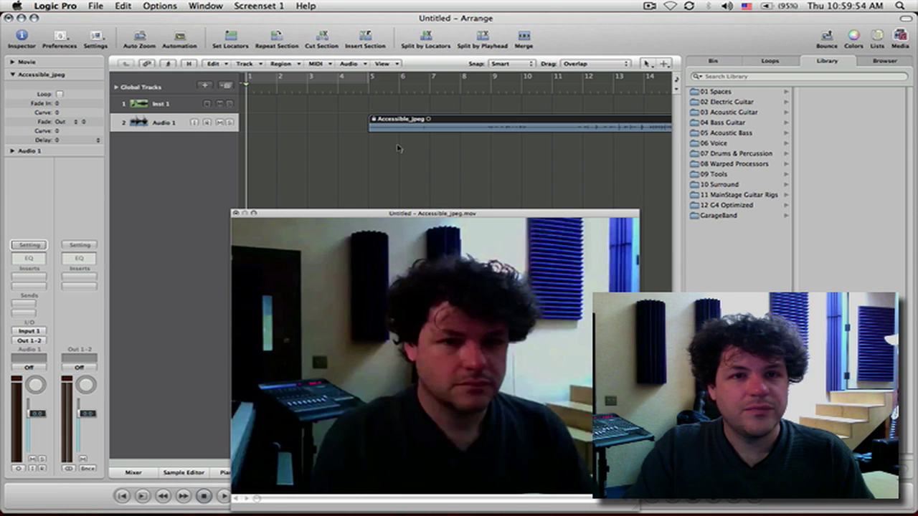
{"action": "left_click", "coordinate": [369, 82]}
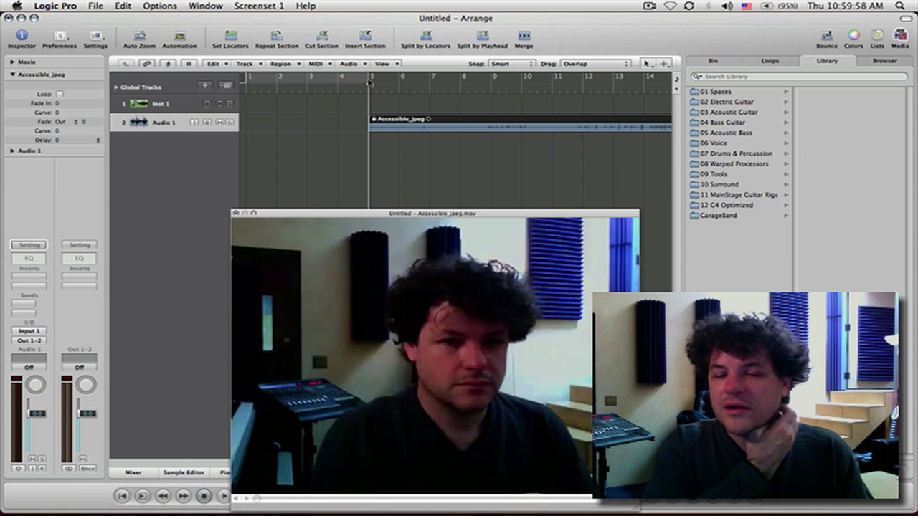
{"action": "key", "text": "space"}
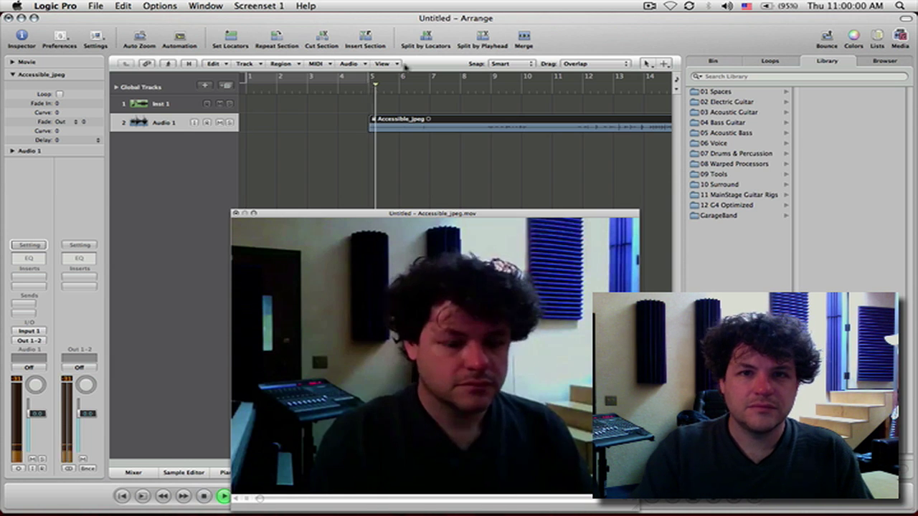
Step: Move the movie window clear of the timeline ruler and set the ruler to show Bar and Time
{"action": "left_click_drag", "start_coordinate": [353, 216], "coordinate": [212, 17]}
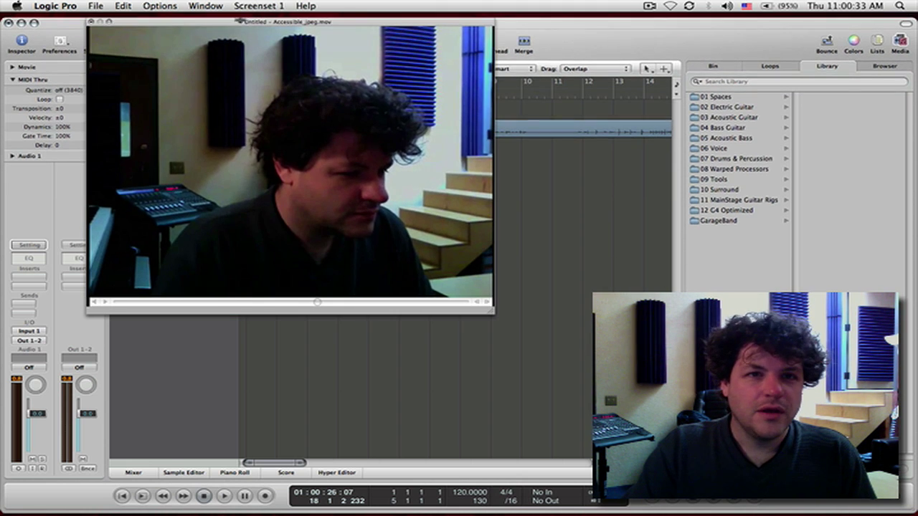
{"action": "left_click", "coordinate": [241, 15]}
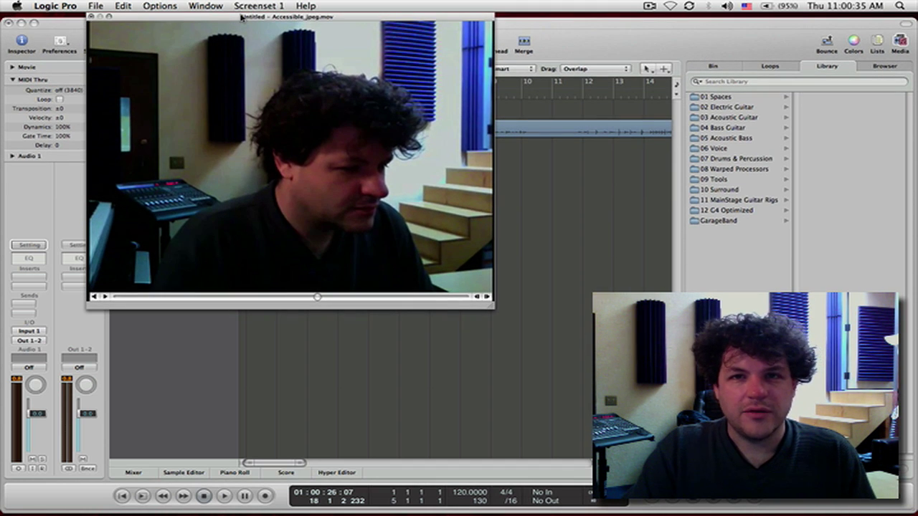
{"action": "left_click_drag", "start_coordinate": [242, 15], "coordinate": [236, 98]}
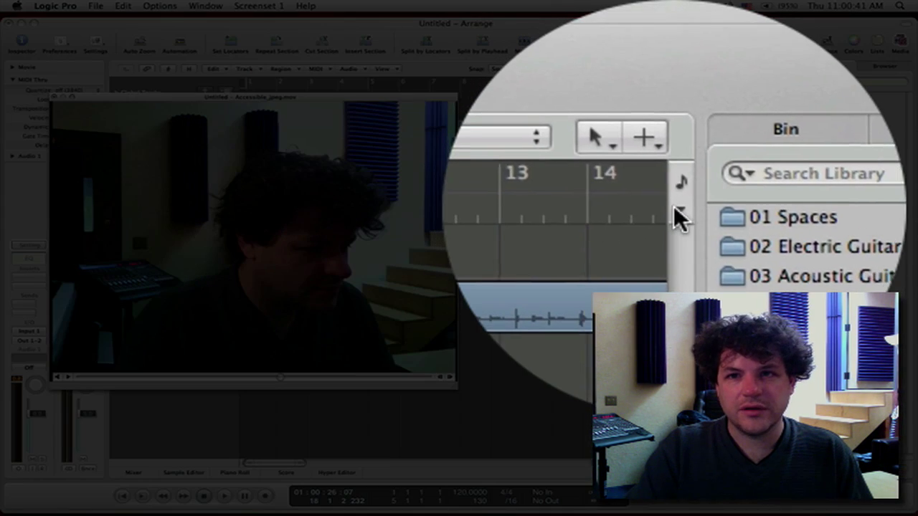
{"action": "left_click", "coordinate": [676, 89]}
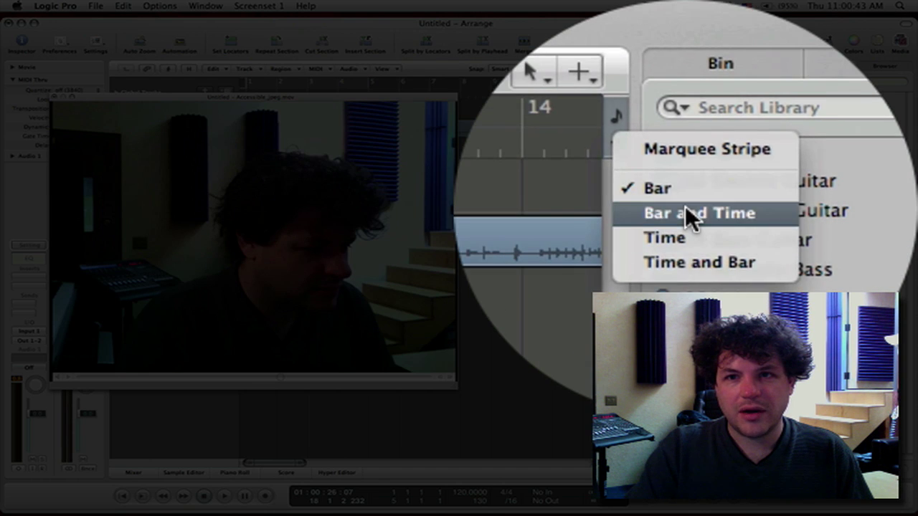
{"action": "left_click", "coordinate": [705, 120]}
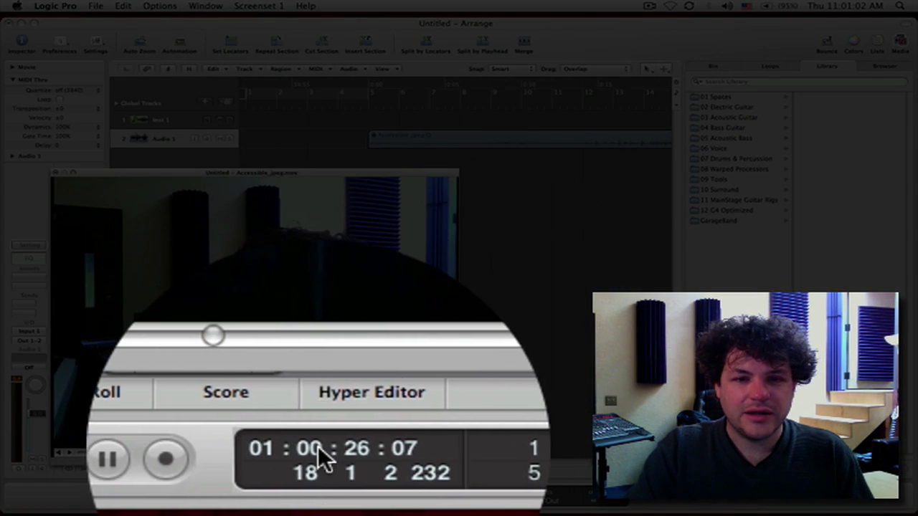
Step: Open the Giant SMPTE Display, move it over the Arrange window's toolbar, and place the movie window directly beneath it
{"action": "right_click", "coordinate": [309, 493]}
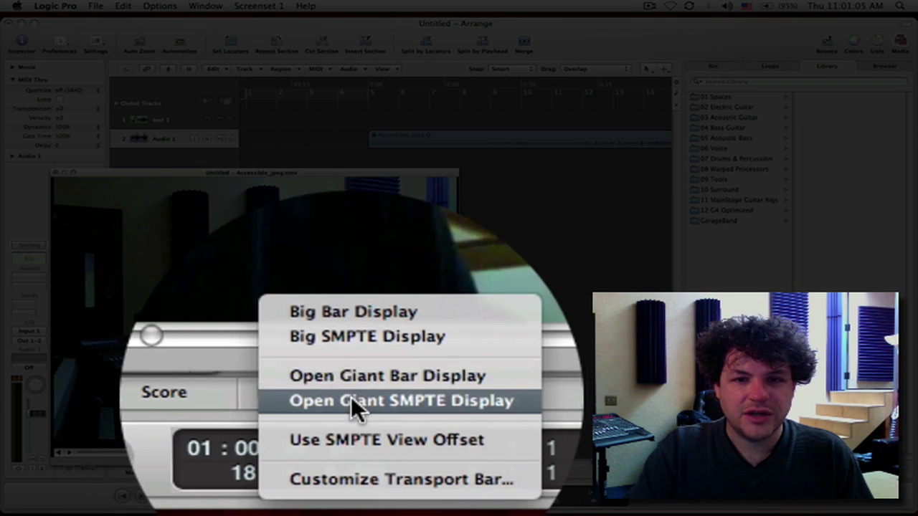
{"action": "left_click", "coordinate": [412, 400]}
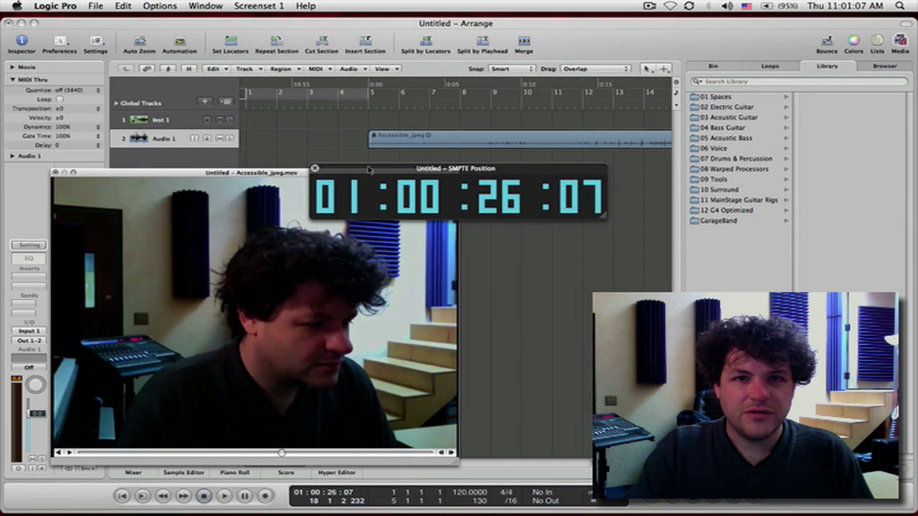
{"action": "left_click_drag", "start_coordinate": [370, 165], "coordinate": [81, 17]}
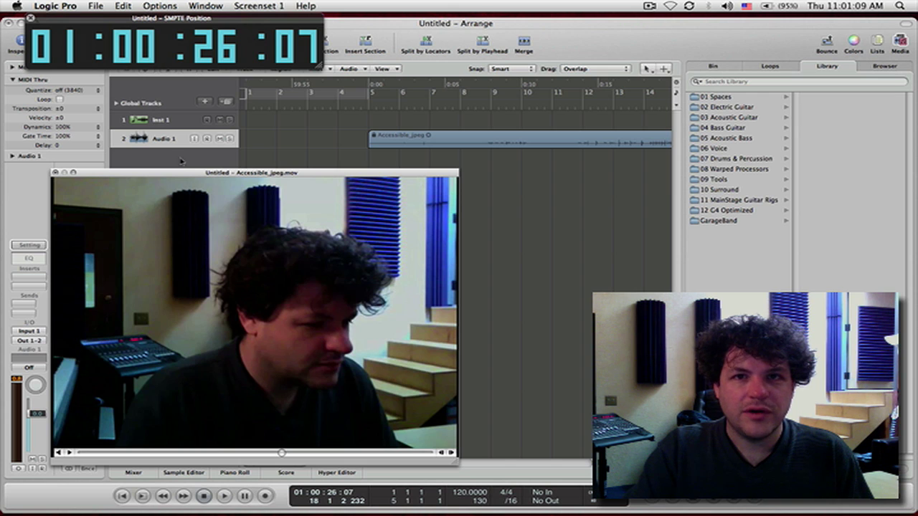
{"action": "left_click_drag", "start_coordinate": [156, 173], "coordinate": [131, 74]}
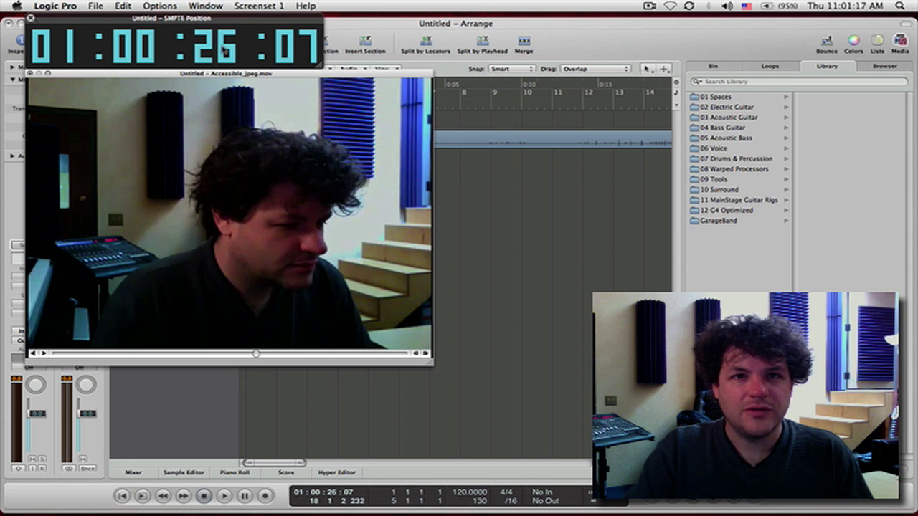
Step: Set the playhead to 01:00:25:00 by adjusting the seconds and frames in the giant SMPTE display
{"action": "key", "text": "comma"}
{"action": "left_click_drag", "start_coordinate": [216, 49], "coordinate": [216, 45]}
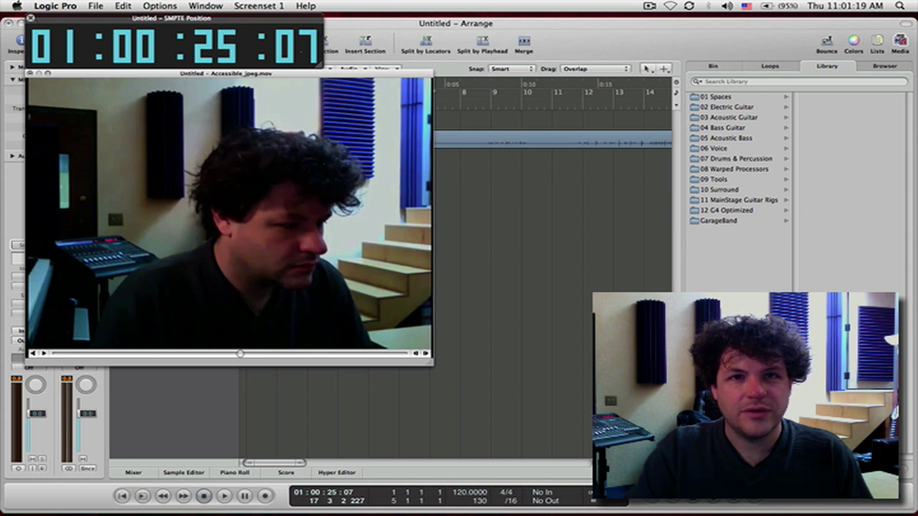
{"action": "left_click_drag", "start_coordinate": [296, 47], "coordinate": [296, 52]}
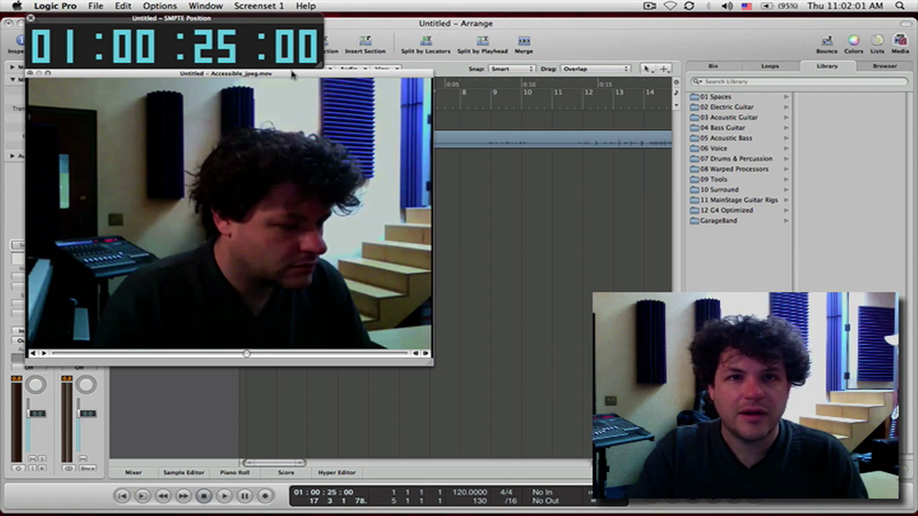
Step: Move the movie window off the track headers and set the Audio 1 channel strip's format to Left
{"action": "left_click_drag", "start_coordinate": [290, 73], "coordinate": [667, 76]}
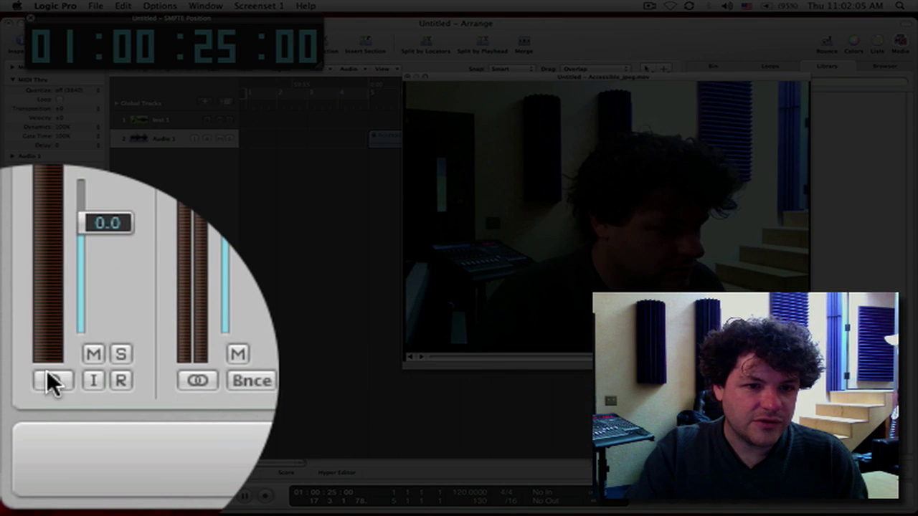
{"action": "left_click", "coordinate": [51, 380]}
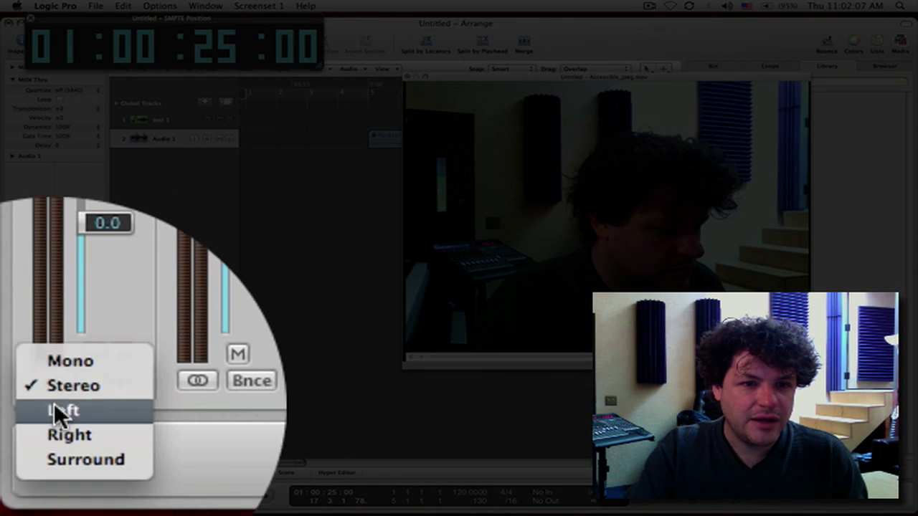
{"action": "left_click", "coordinate": [61, 411]}
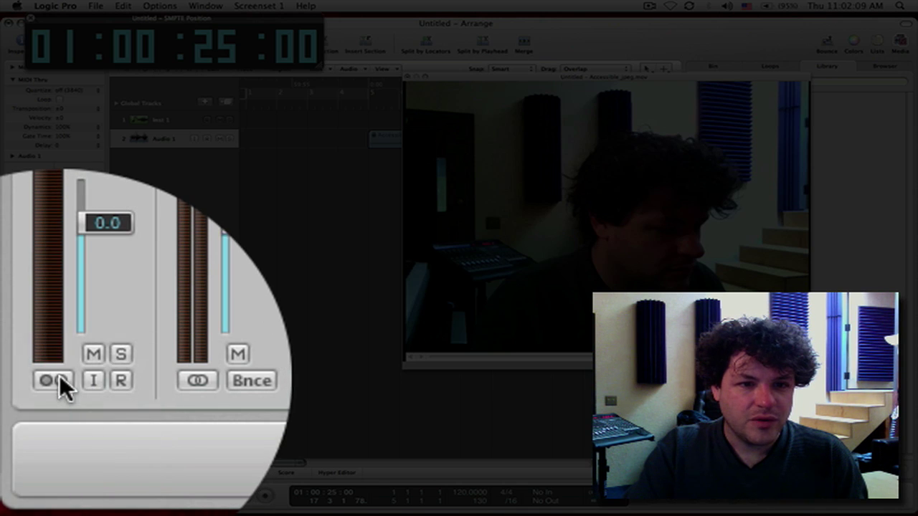
{"action": "left_click", "coordinate": [59, 375]}
{"action": "left_click", "coordinate": [59, 402]}
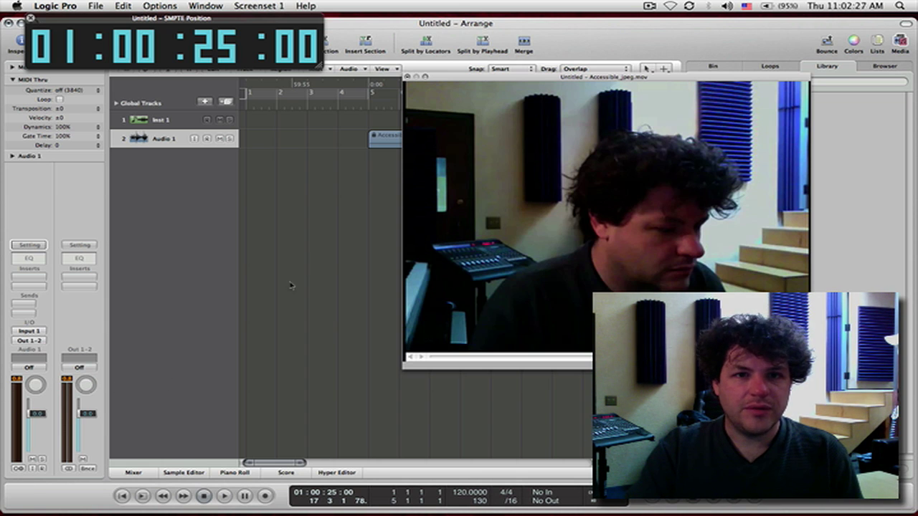
{"action": "left_click", "coordinate": [145, 141]}
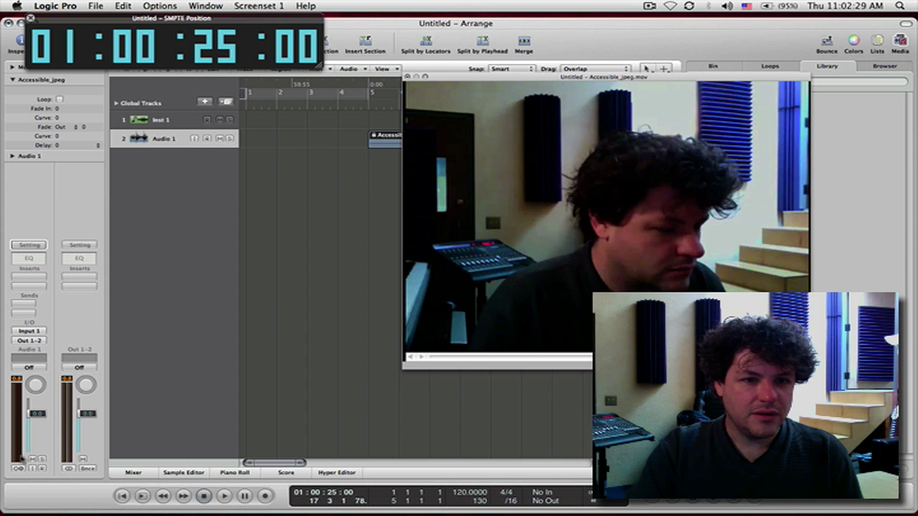
{"action": "left_click", "coordinate": [18, 469]}
{"action": "left_click", "coordinate": [20, 464]}
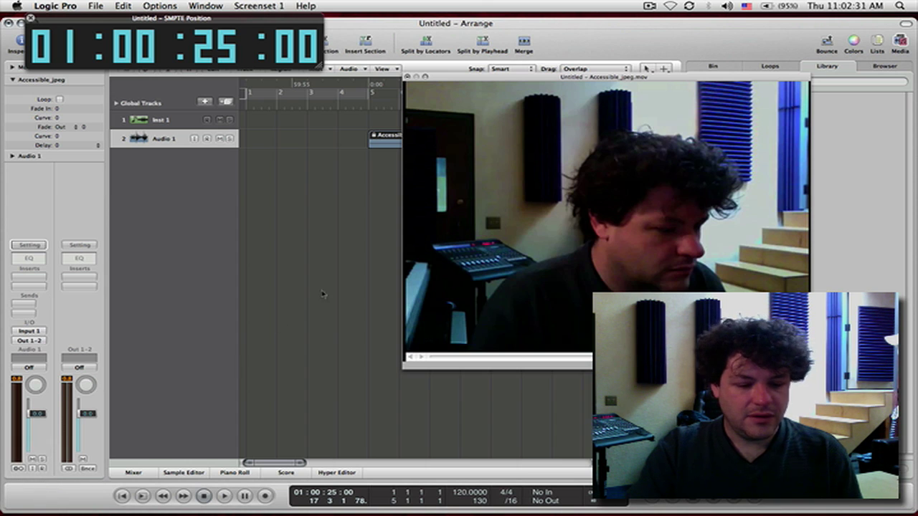
Step: Add a second audio track below Audio 1 and set its channel strip format to Right
{"action": "double_click", "coordinate": [168, 226]}
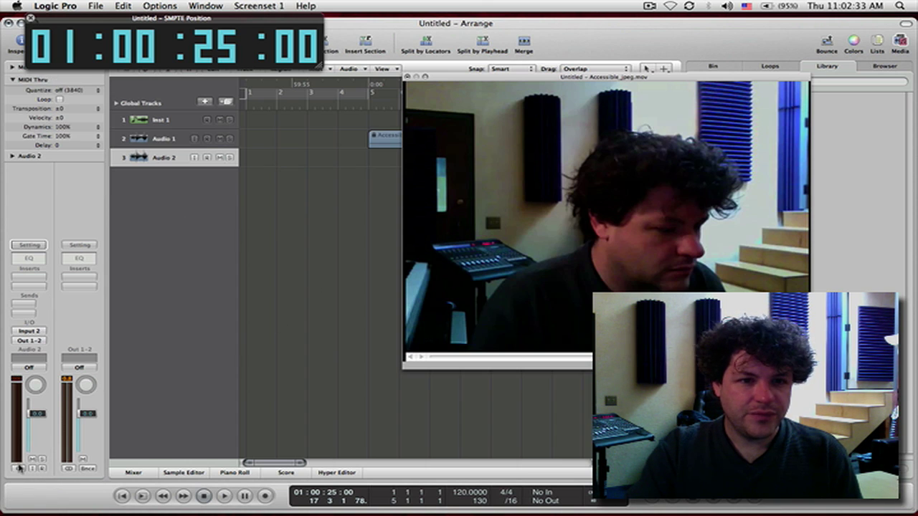
{"action": "left_click", "coordinate": [14, 469]}
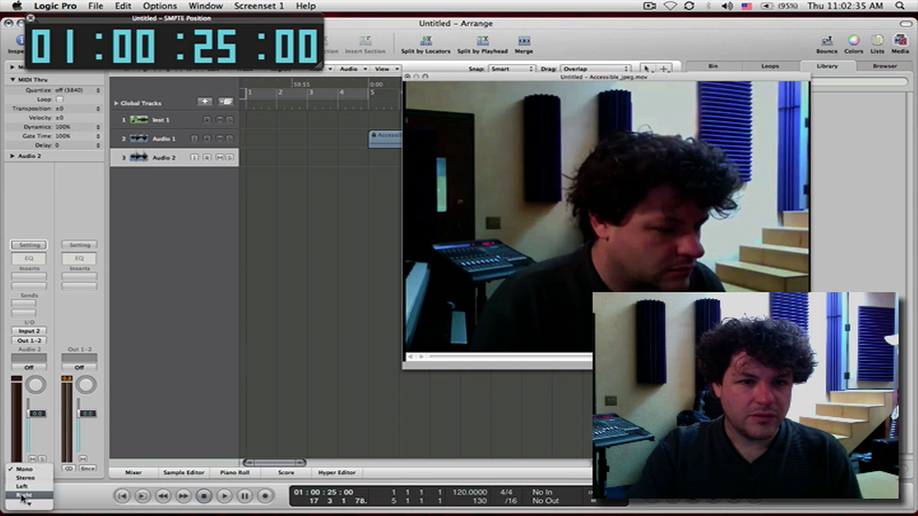
{"action": "left_click", "coordinate": [25, 495]}
Step: Copy the Accessible_jpeg region from Audio 1 to the same position on Audio 2 and move the movie window below the tracks
{"action": "left_click_drag", "start_coordinate": [377, 137], "coordinate": [378, 155]}
{"action": "left_click", "coordinate": [480, 179]}
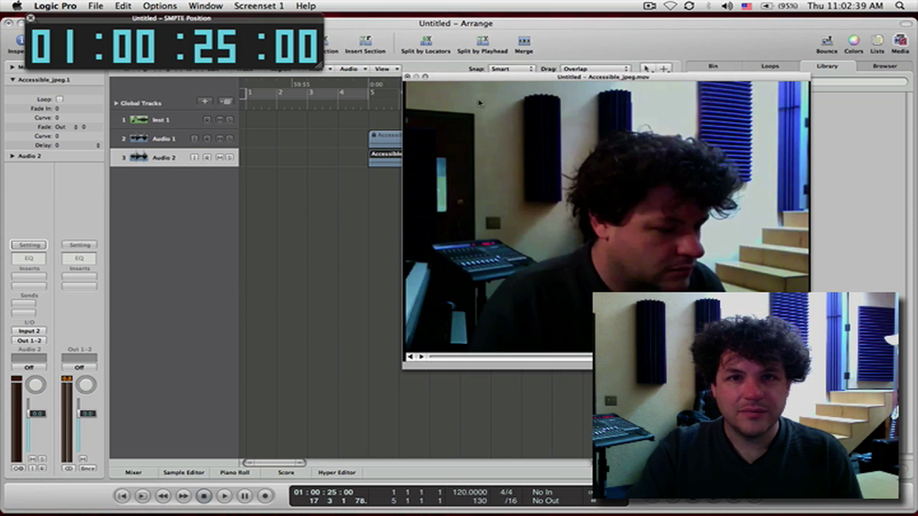
{"action": "left_click_drag", "start_coordinate": [478, 76], "coordinate": [314, 201]}
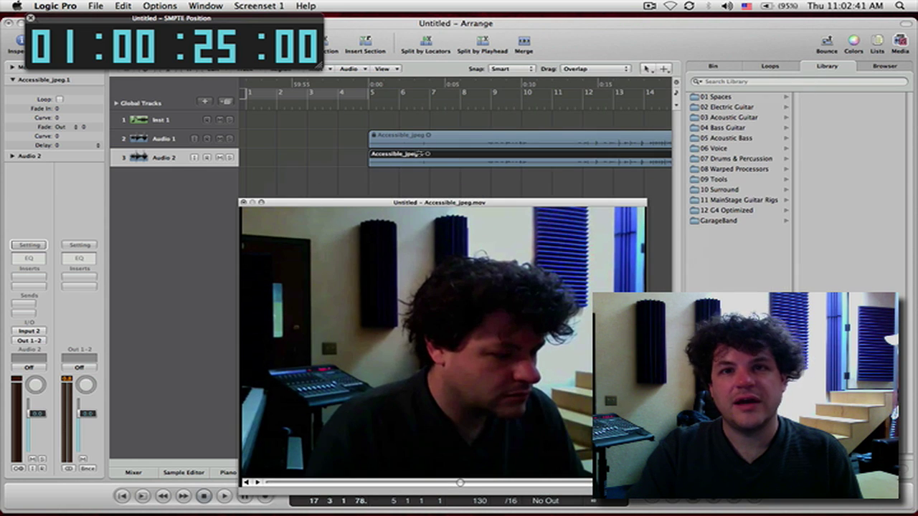